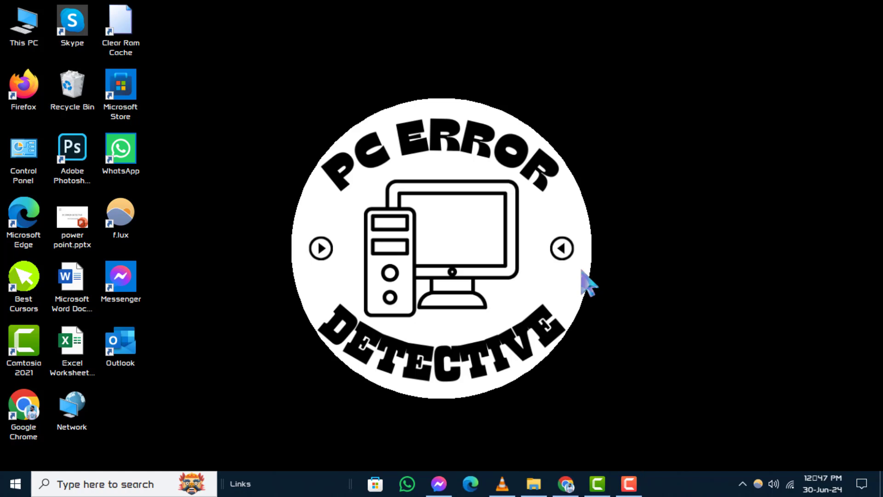
Search Windows for 'cmd' and run Command Prompt as administrator
left_click(103, 485)
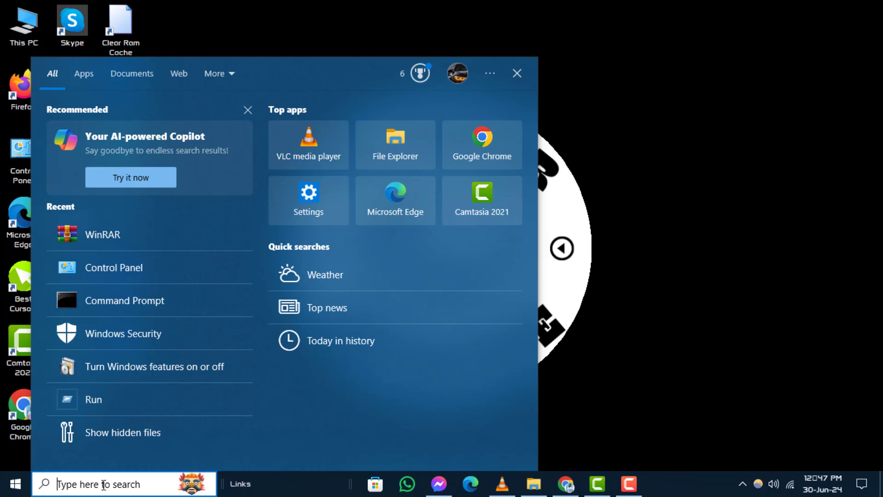
type("cm")
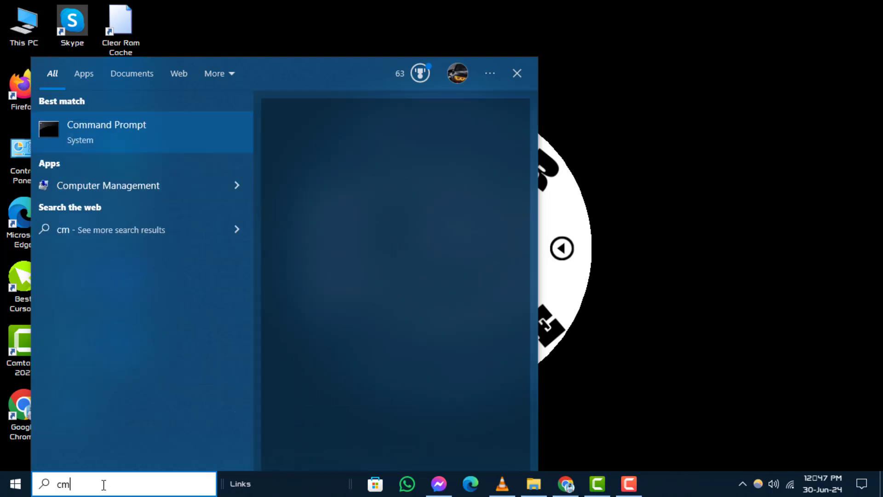
type("d")
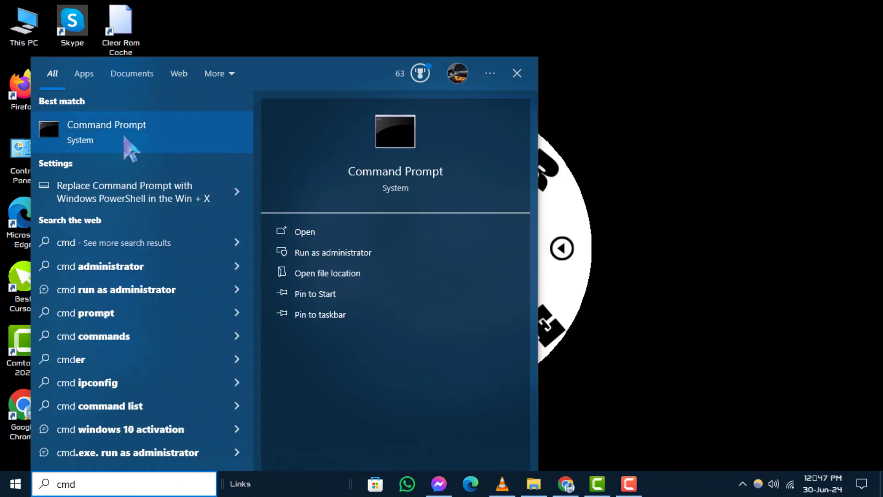
right_click(129, 139)
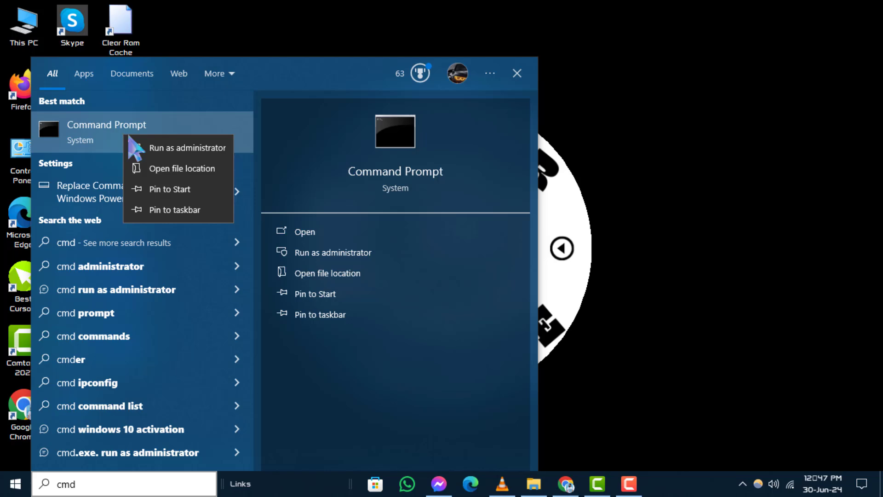
left_click(184, 155)
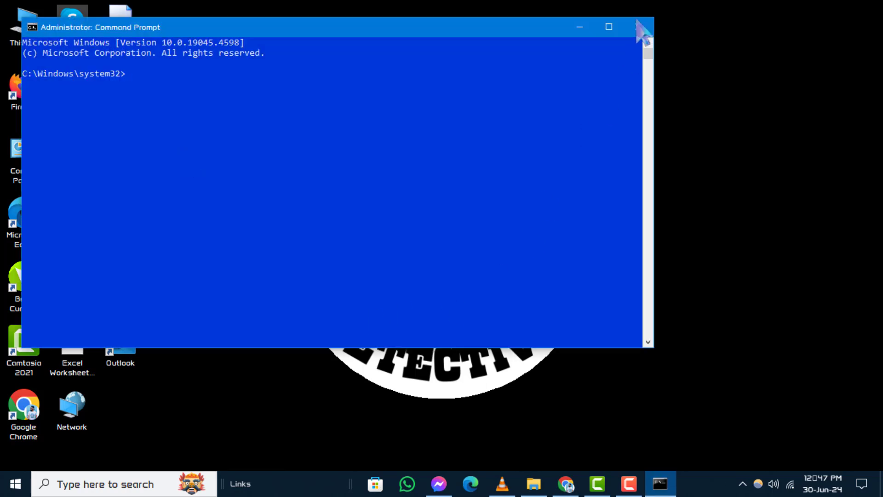
Maximize the elevated console and stage 'taskkill /f /im explorer.exe && start explorer.exe' at the prompt
left_click(609, 27)
type("taskkill /f /im explorer.exe && start explorer.exe")
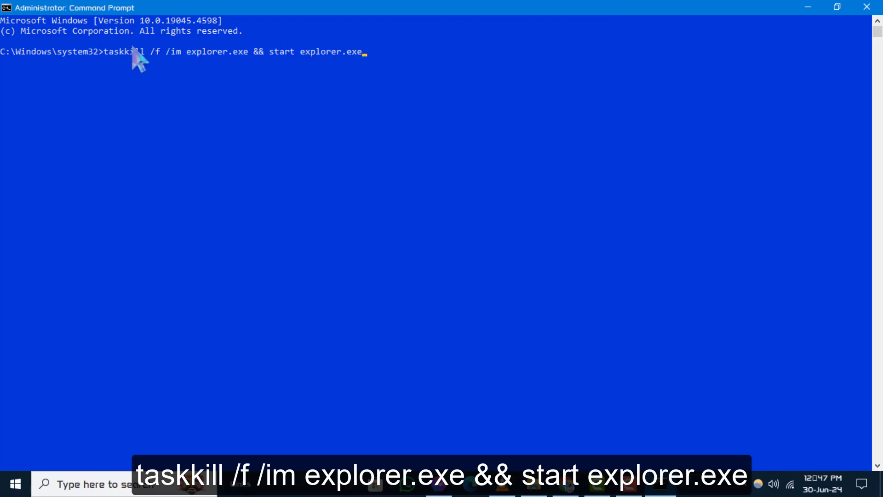
left_click_drag(101, 52, 399, 56)
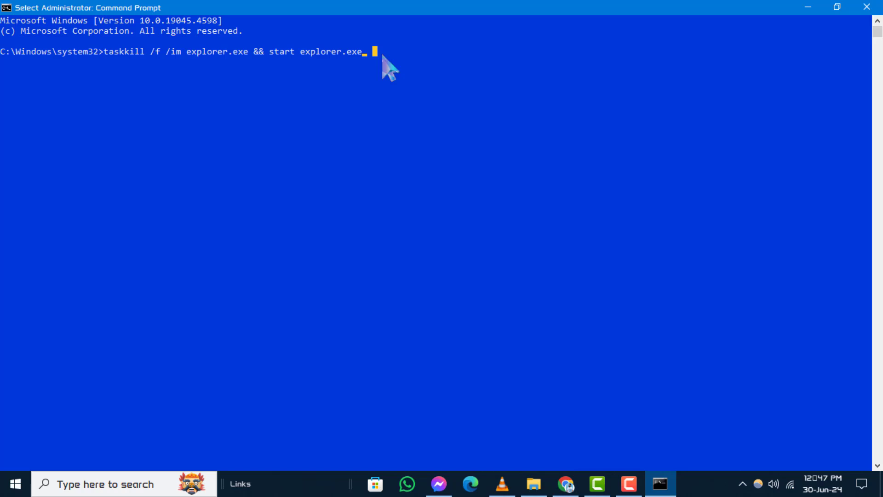
left_click(384, 58)
key("Escape")
left_click(367, 57)
key("Escape")
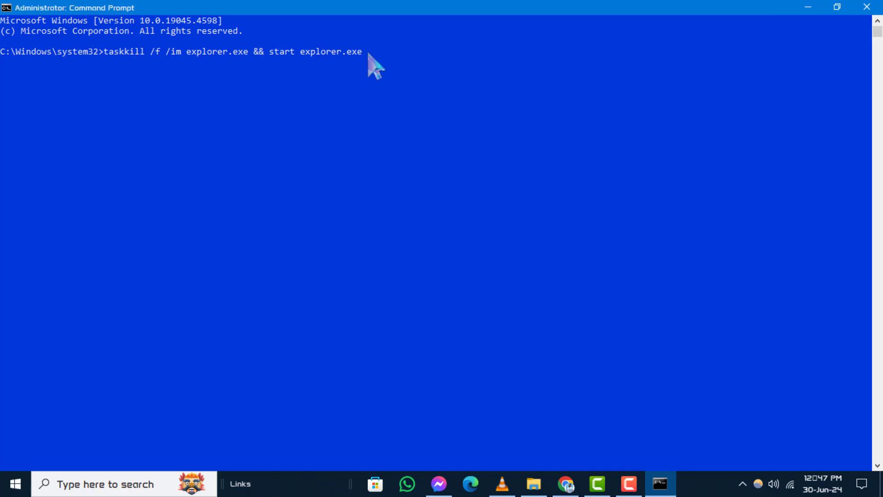
left_click(369, 57)
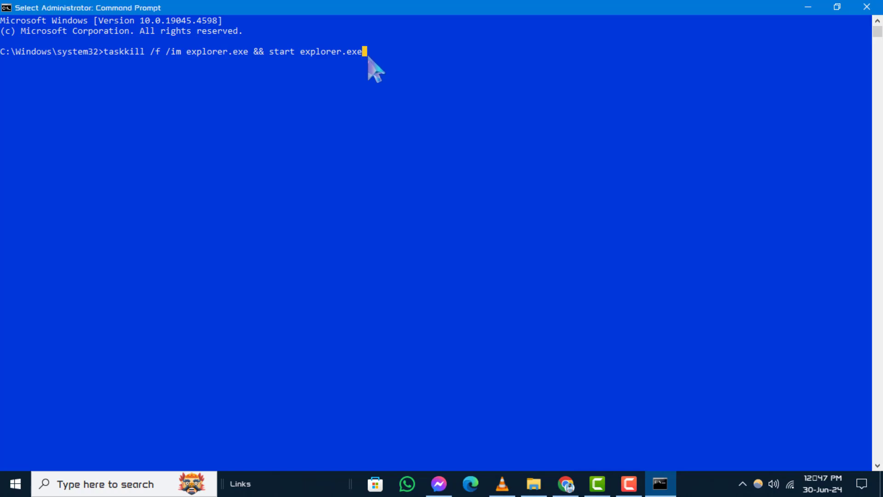
Run the taskkill/start explorer.exe command and check the SUCCESS output line
key("Escape")
key("Return")
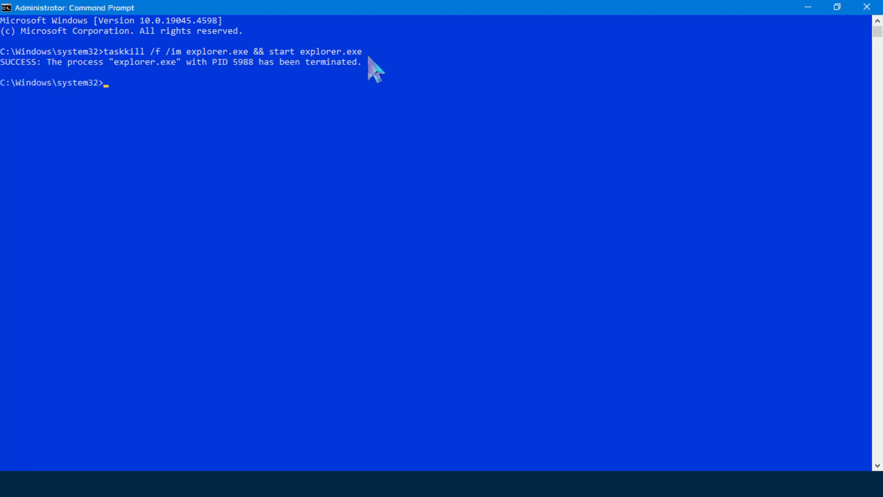
left_click_drag(5, 63, 385, 66)
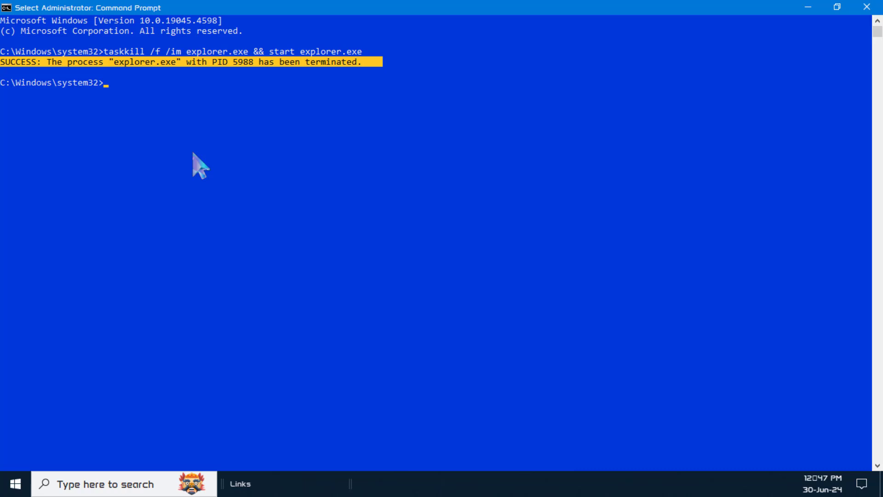
left_click(416, 61)
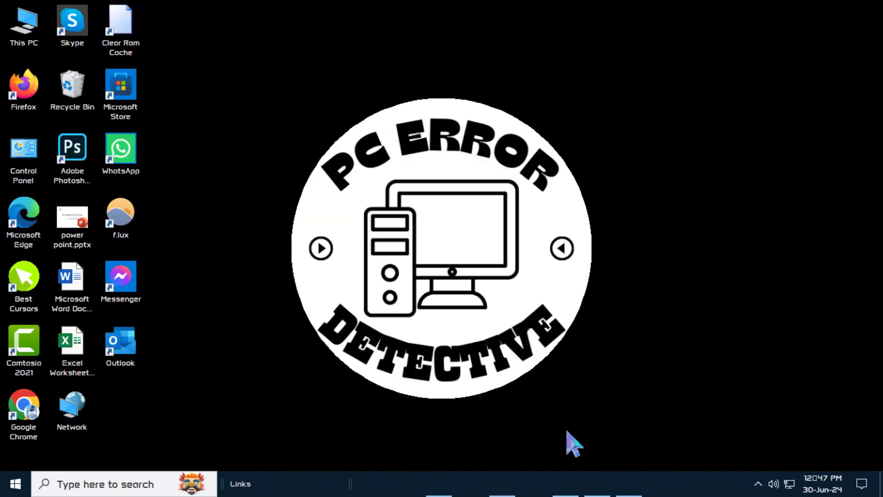